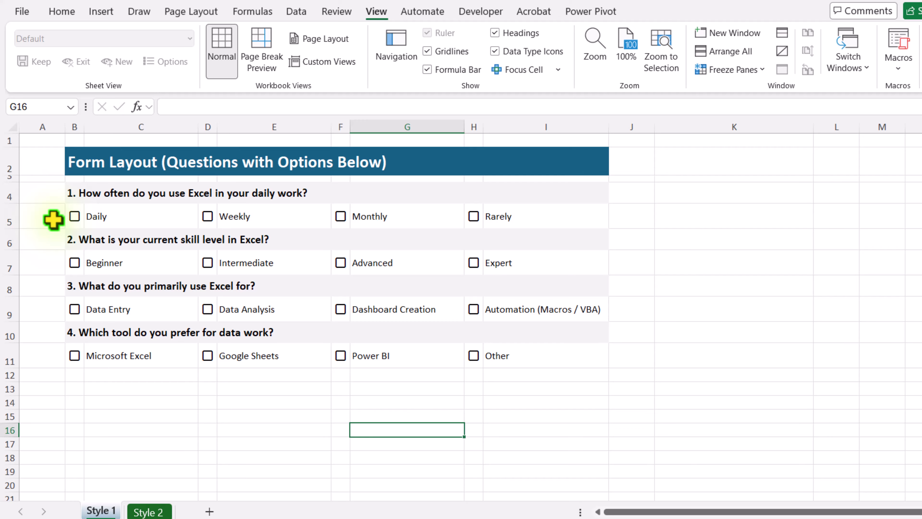
# Enter the formula =COUNTIF($B5:$I5,TRUE)<=1 in cell K5, with only the columns of the range locked.
pyautogui.click(669, 222)
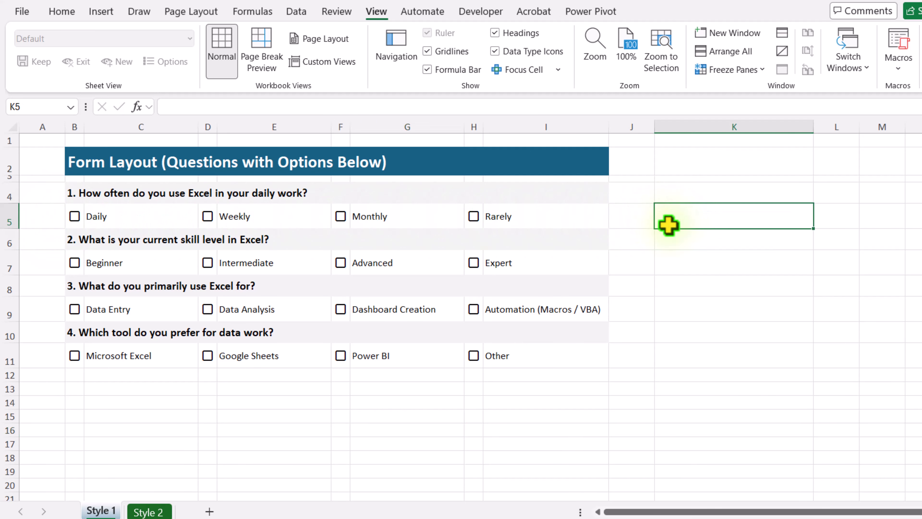
pyautogui.write('=')
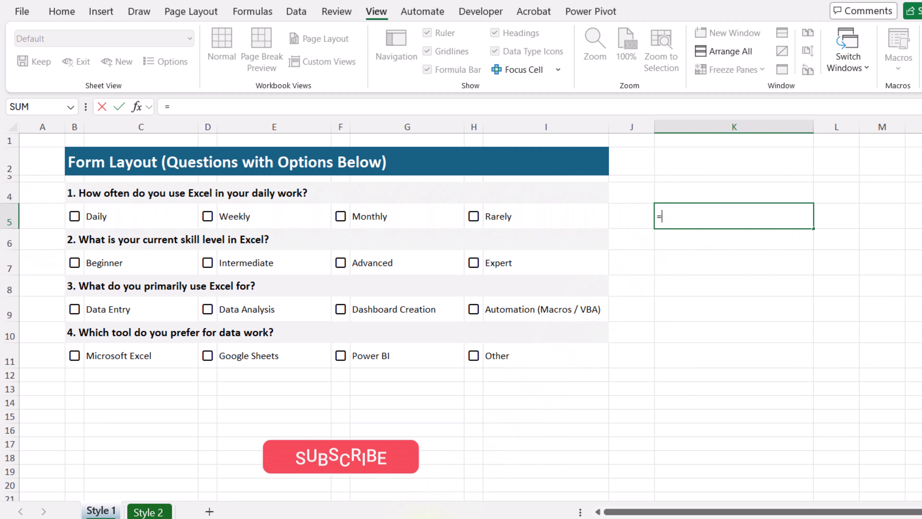
pyautogui.write('Coun')
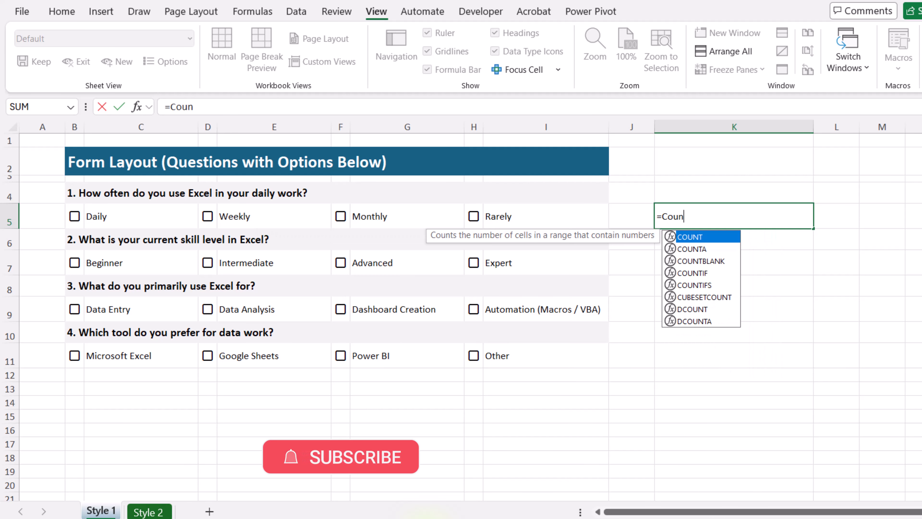
pyautogui.write('tif(')
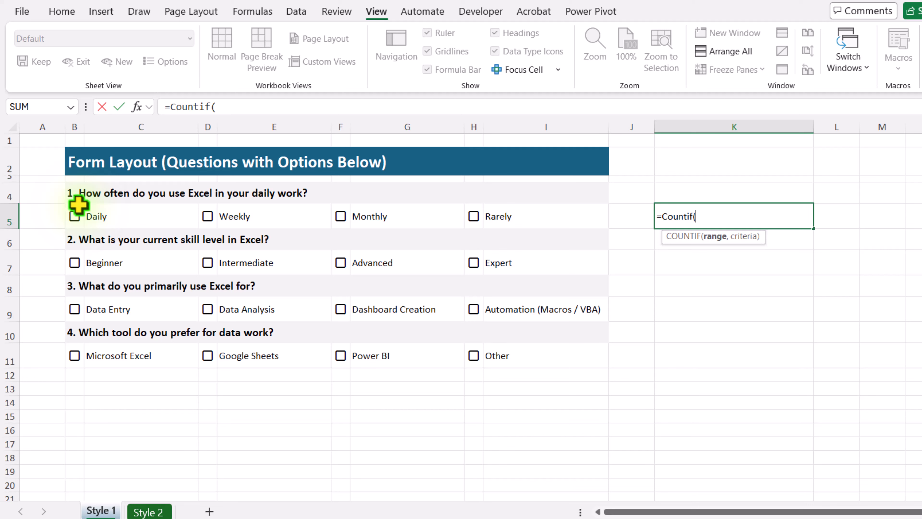
pyautogui.moveTo(78, 205); pyautogui.dragTo(490, 227)
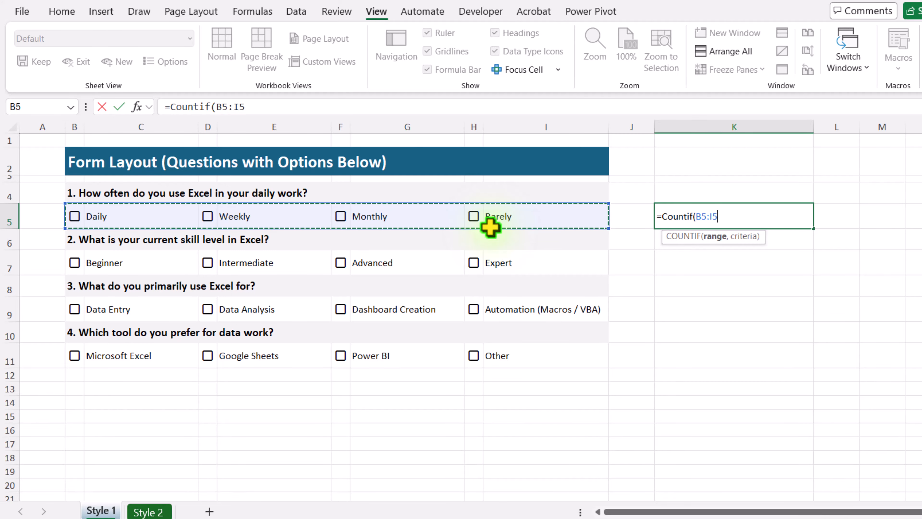
pyautogui.press('F4')
pyautogui.press('F4')
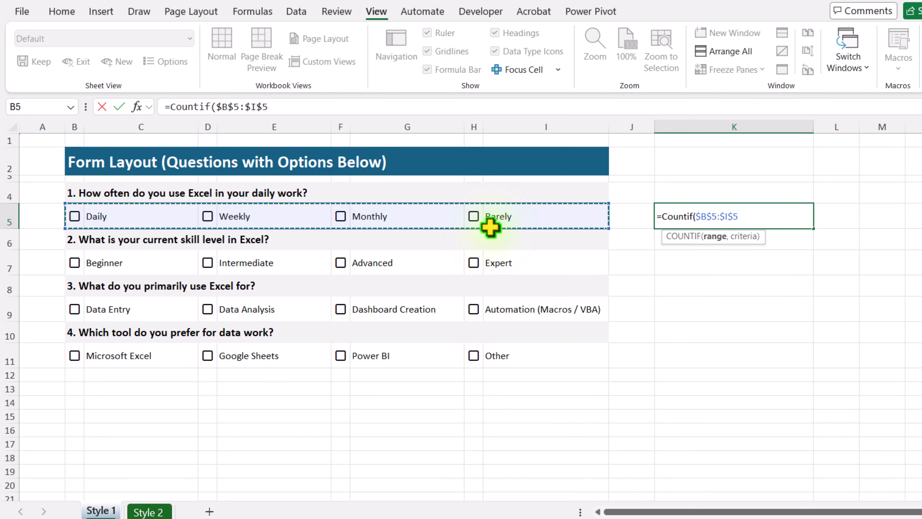
pyautogui.press('F4')
pyautogui.write(',')
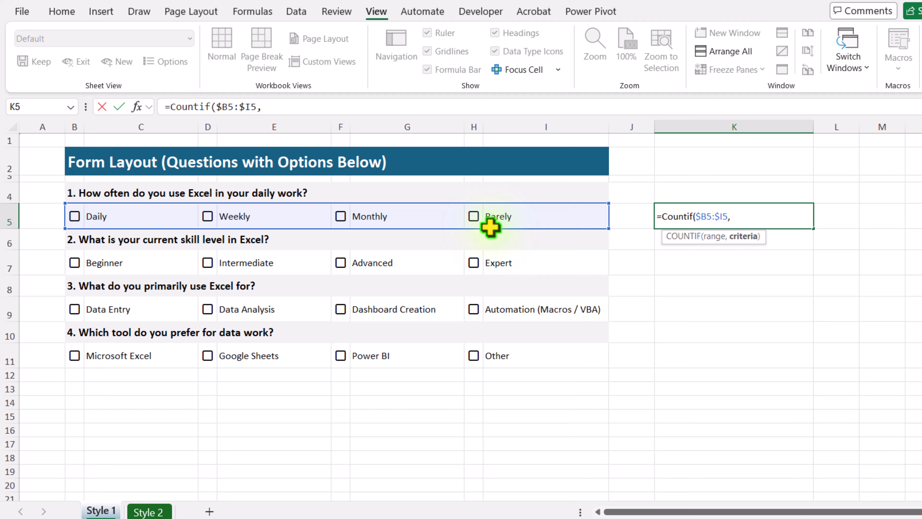
pyautogui.write('TR')
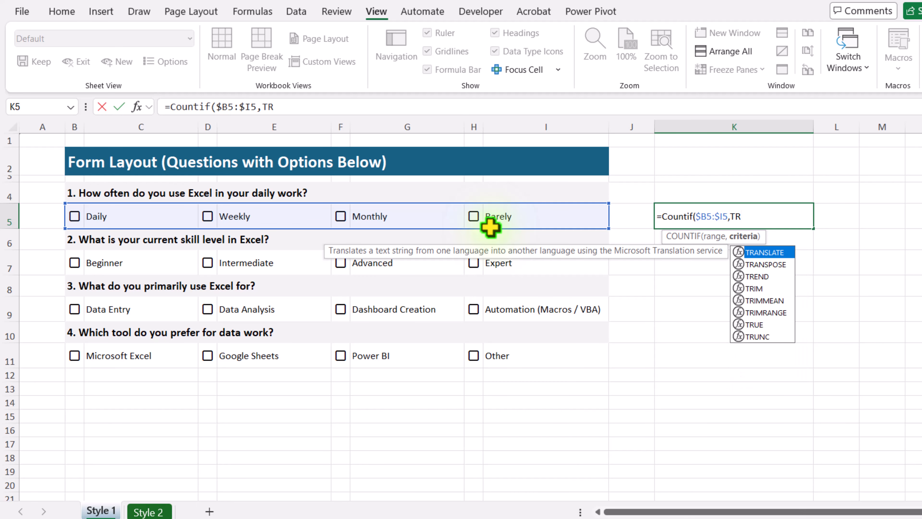
pyautogui.write('UE)')
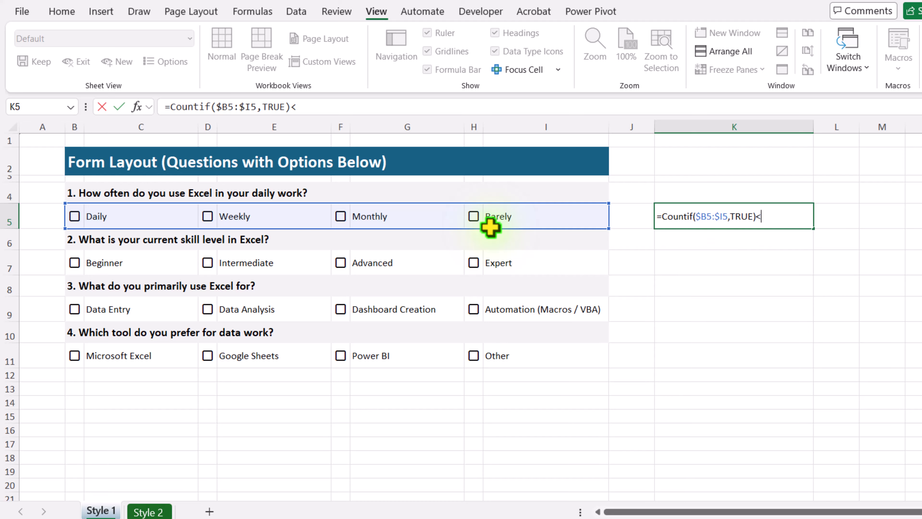
pyautogui.write('<=1')
pyautogui.press('Return')
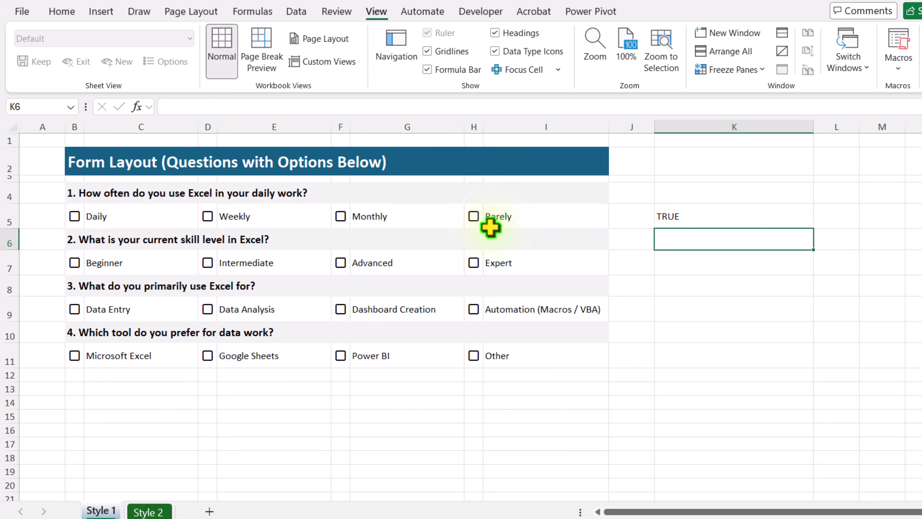
pyautogui.press('Up')
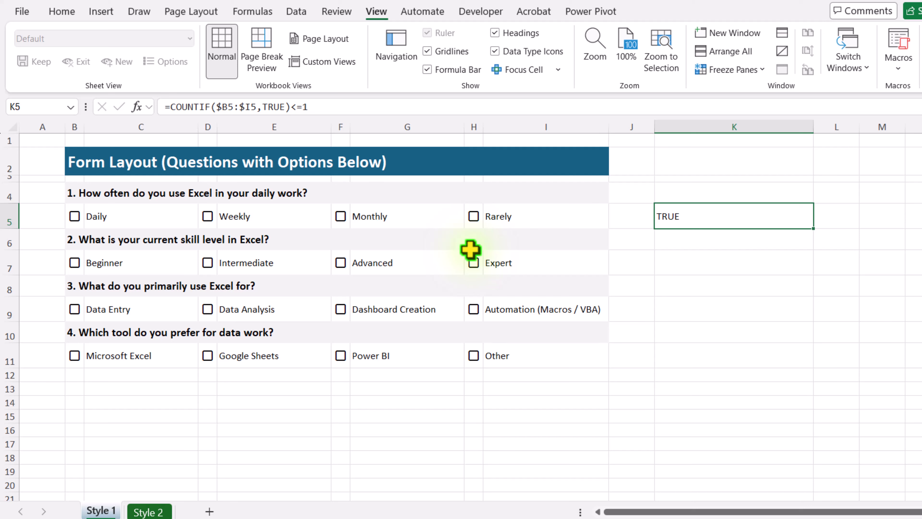
# Test the K5 formula by ticking Weekly and Monthly under question 1, and clear both checkboxes.
pyautogui.click(208, 218)
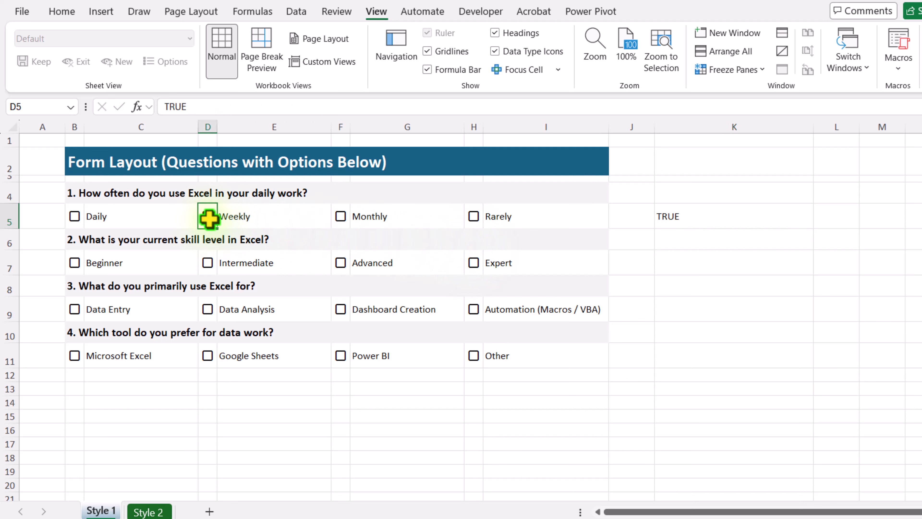
pyautogui.click(340, 217)
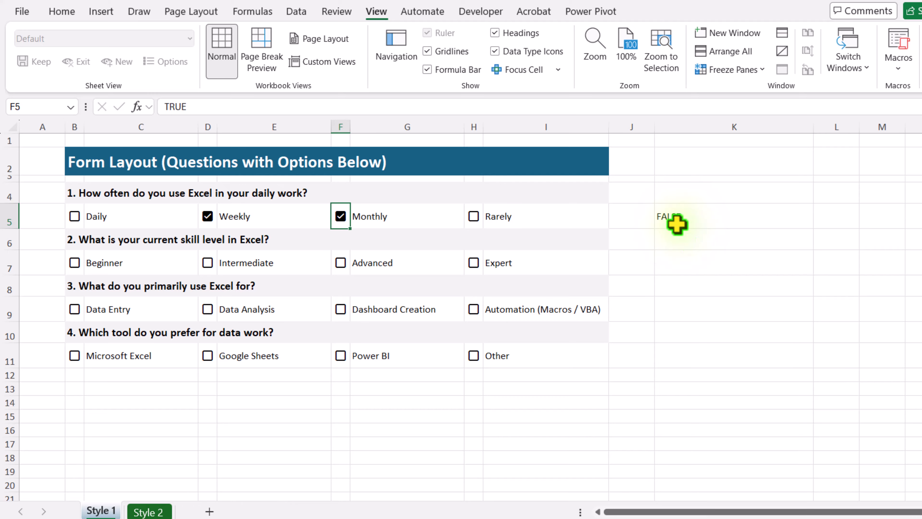
pyautogui.click(338, 217)
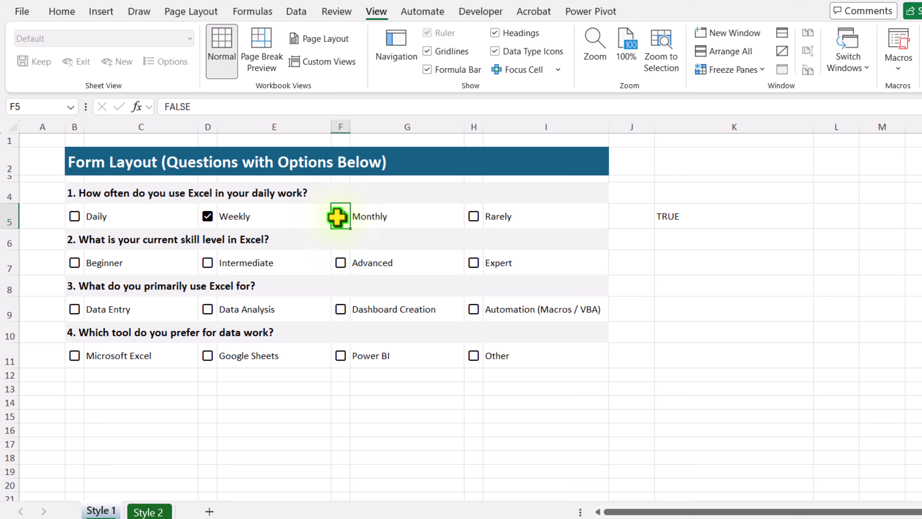
pyautogui.click(208, 217)
# Copy the full formula text from cell K5 and leave the cell's edit mode.
pyautogui.click(677, 216)
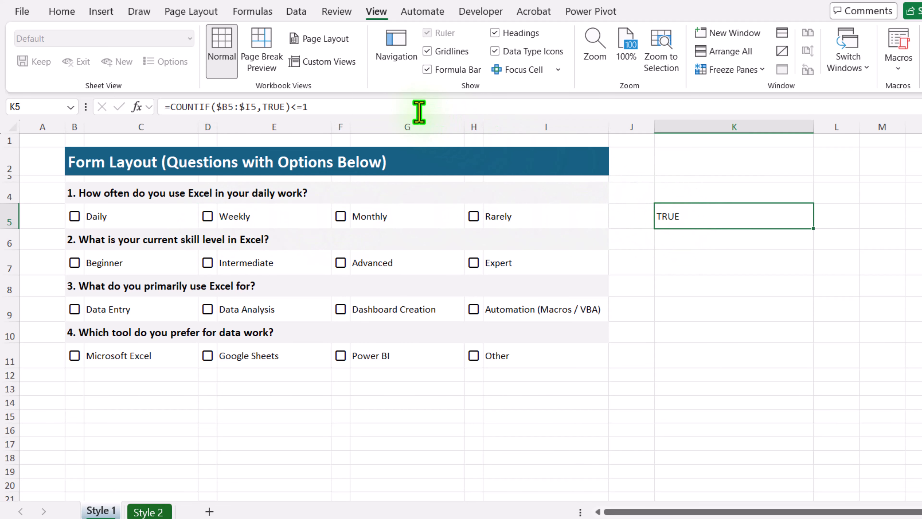
pyautogui.moveTo(418, 109); pyautogui.dragTo(146, 120)
pyautogui.hotkey('ctrl', 'c')
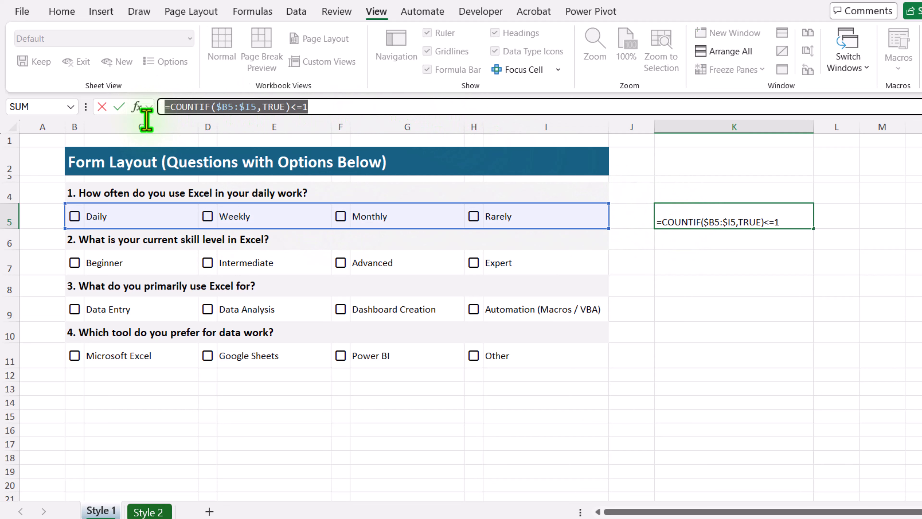
pyautogui.press('Escape')
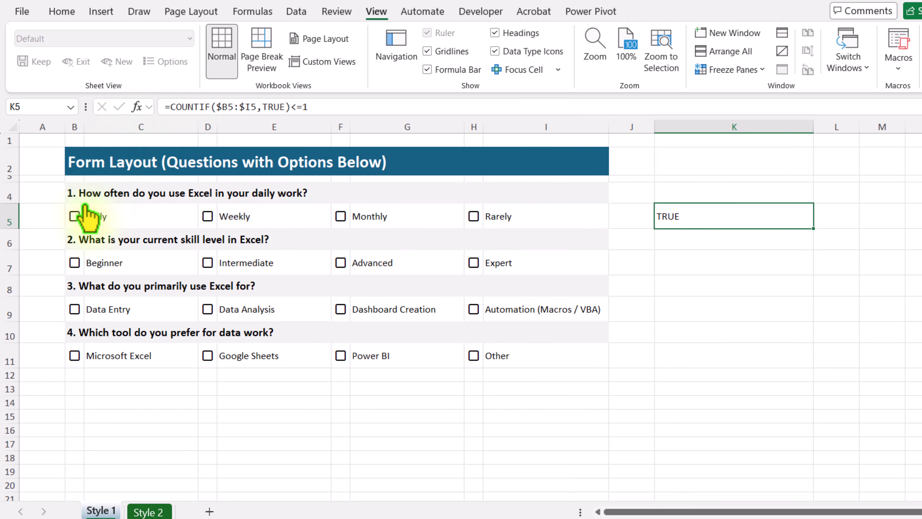
# Apply Custom data validation to B5:I11 using the copied formula =COUNTIF($B5:$I5,TRUE)<=1, keeping the Stop error alert style.
pyautogui.moveTo(90, 210); pyautogui.dragTo(404, 345)
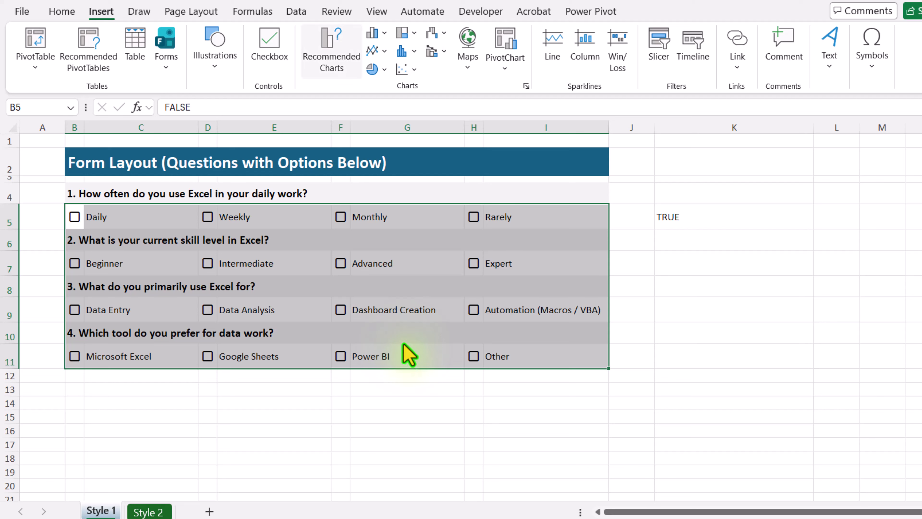
pyautogui.click(297, 11)
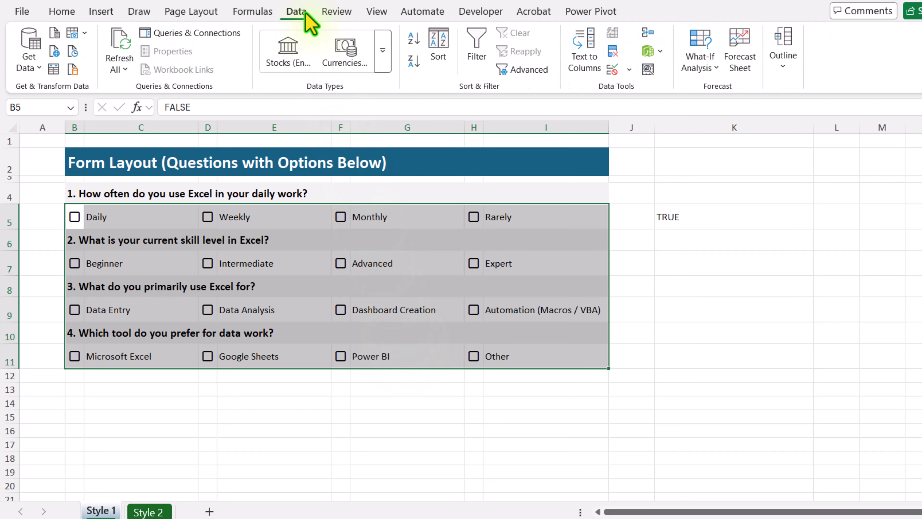
pyautogui.click(628, 69)
pyautogui.click(640, 95)
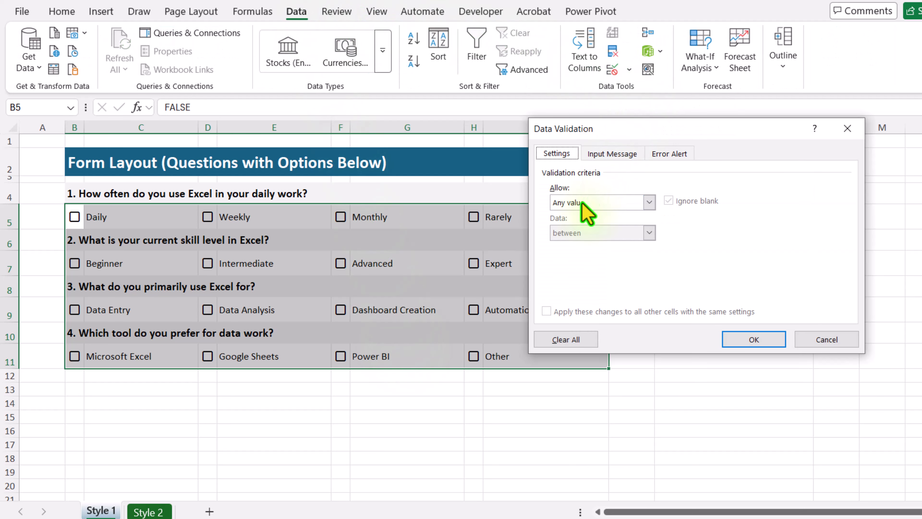
pyautogui.click(582, 203)
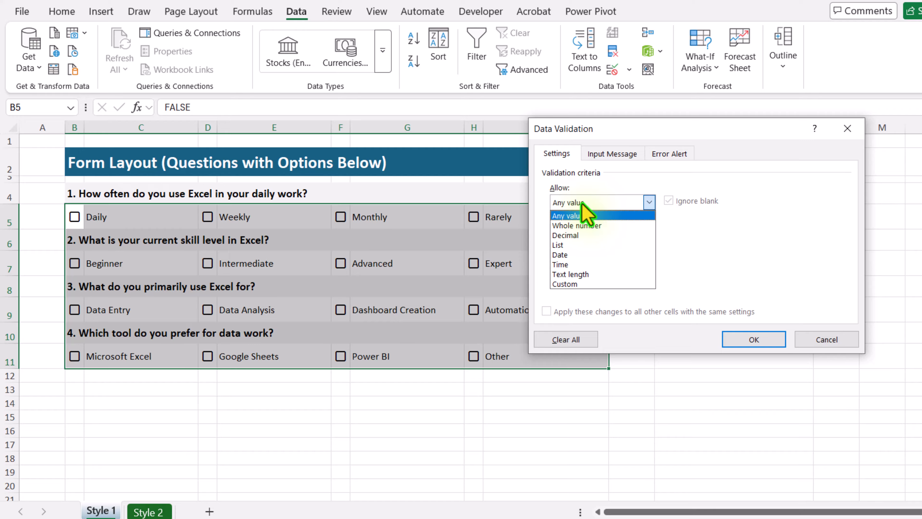
pyautogui.click(575, 284)
pyautogui.click(574, 265)
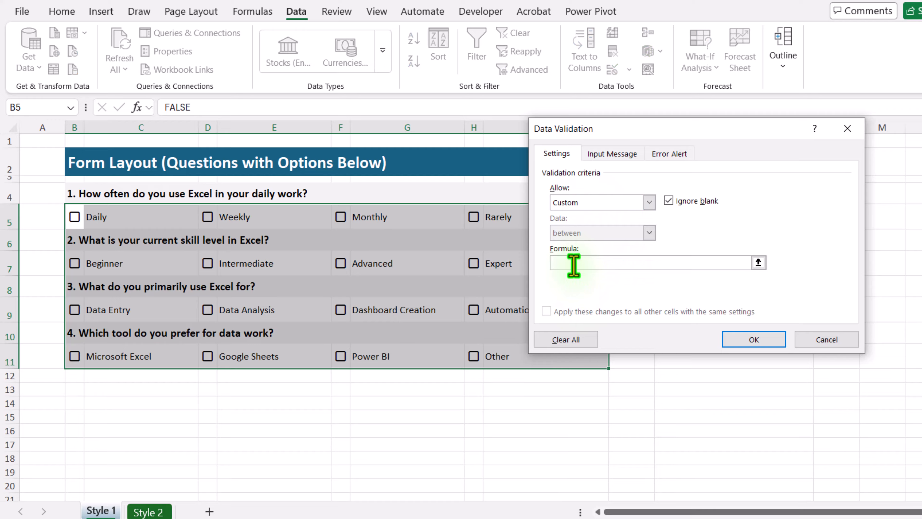
pyautogui.hotkey('ctrl', 'v')
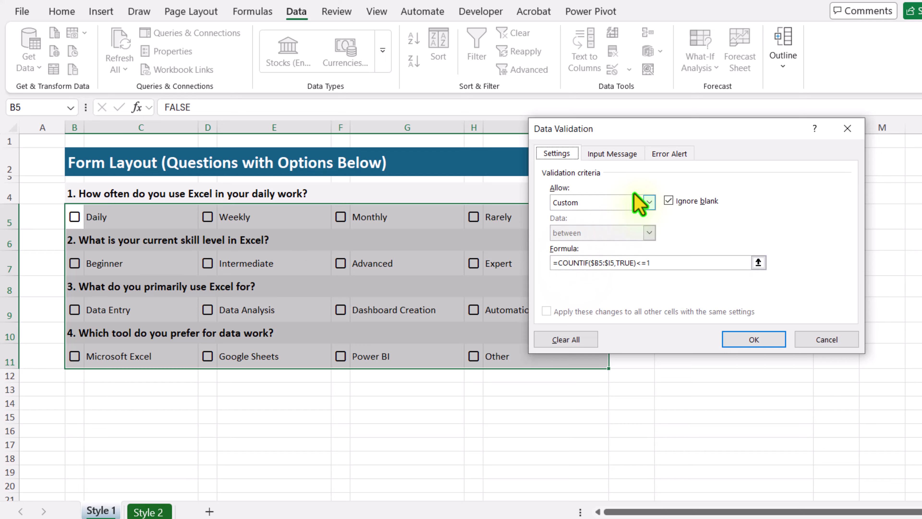
pyautogui.click(668, 155)
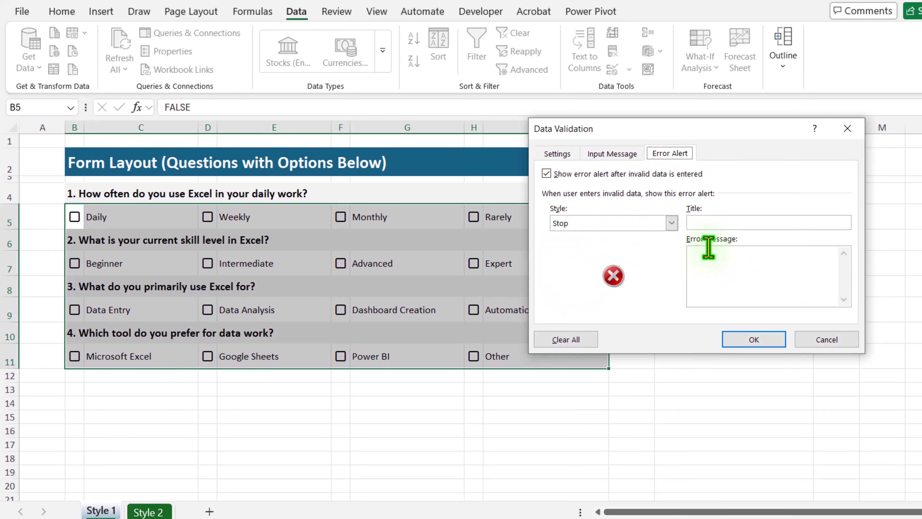
pyautogui.click(766, 343)
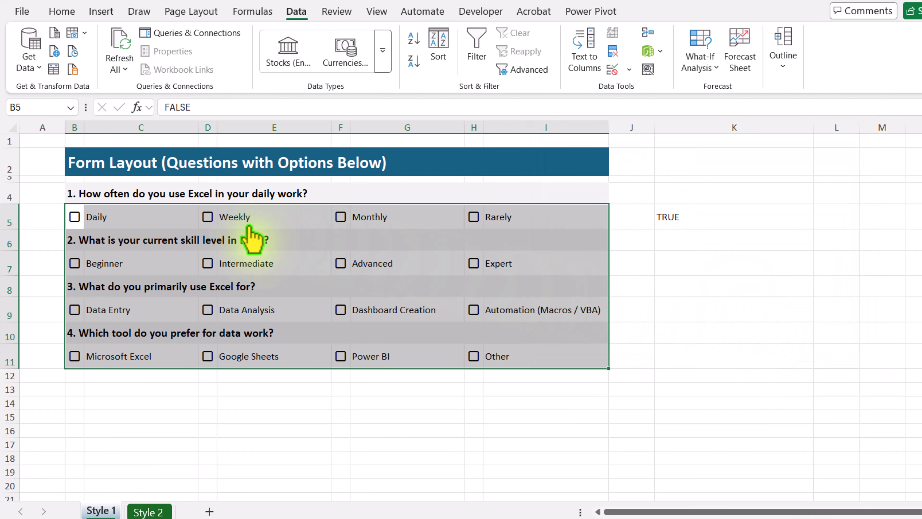
# Test the validation by ticking Weekly and trying Monthly for question 1, and ticking Advanced and trying Expert for question 2.
pyautogui.click(209, 218)
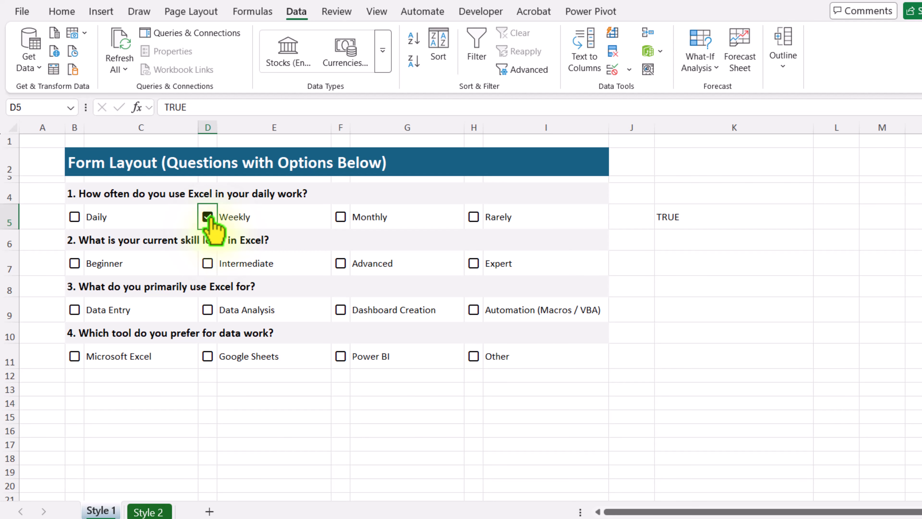
pyautogui.click(341, 218)
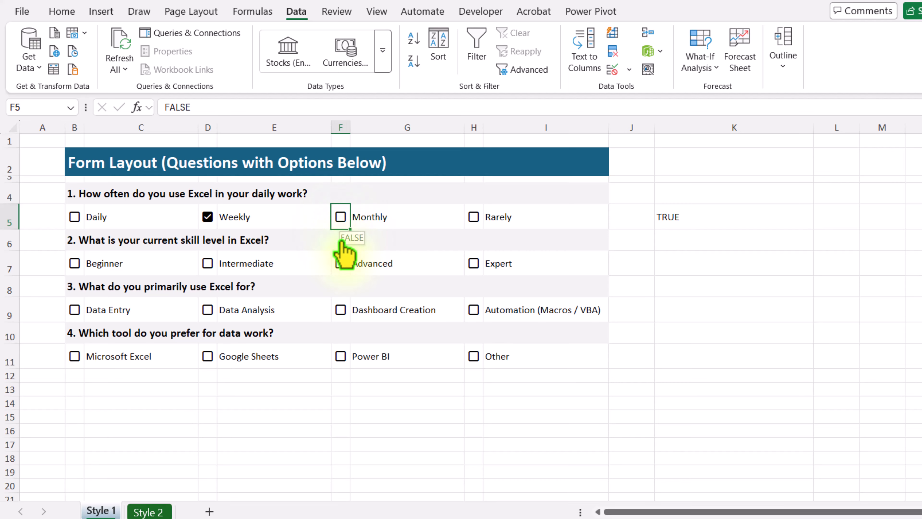
pyautogui.click(340, 264)
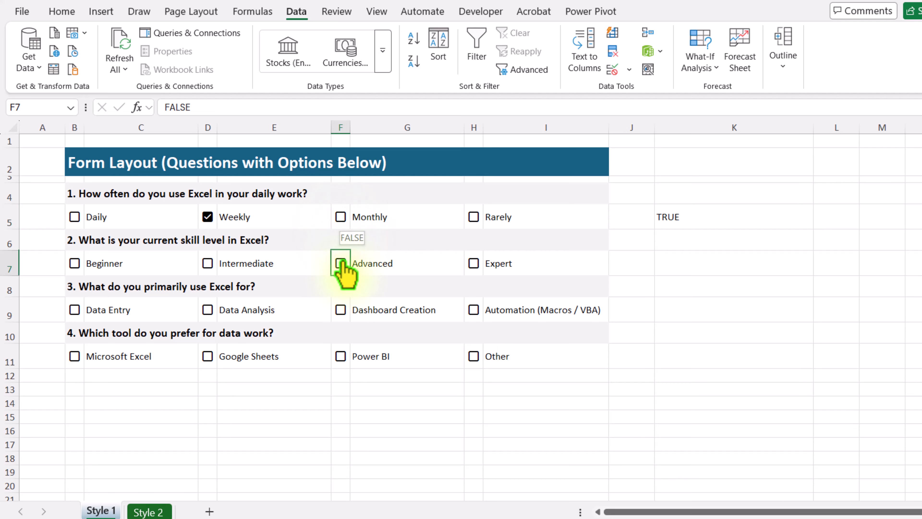
pyautogui.click(474, 265)
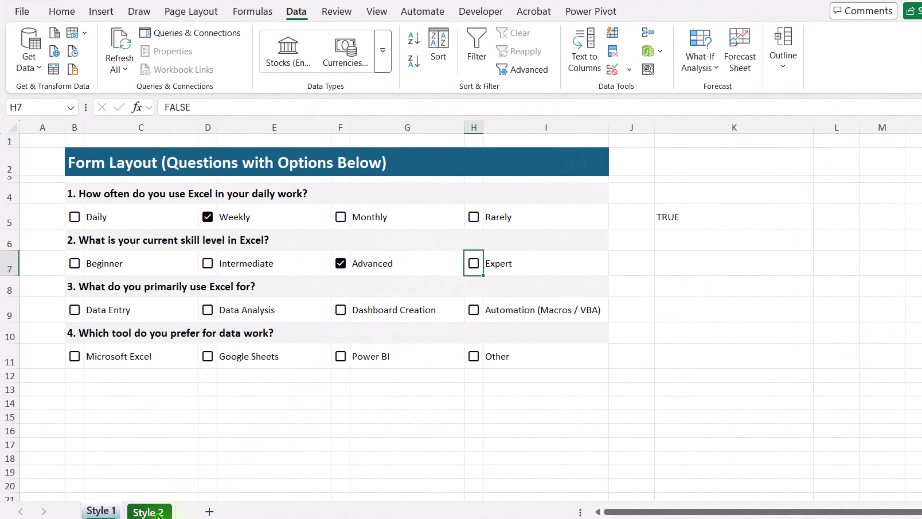
# On the Style 2 sheet, enter =COUNTIF($B$5:$B$8,TRUE)<=1 in cell E6 for question 1's checkboxes.
pyautogui.click(153, 512)
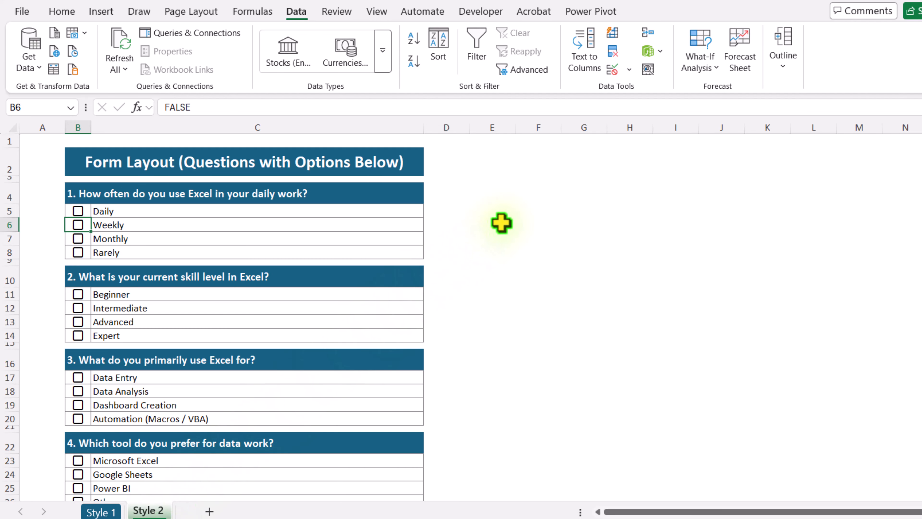
pyautogui.click(501, 223)
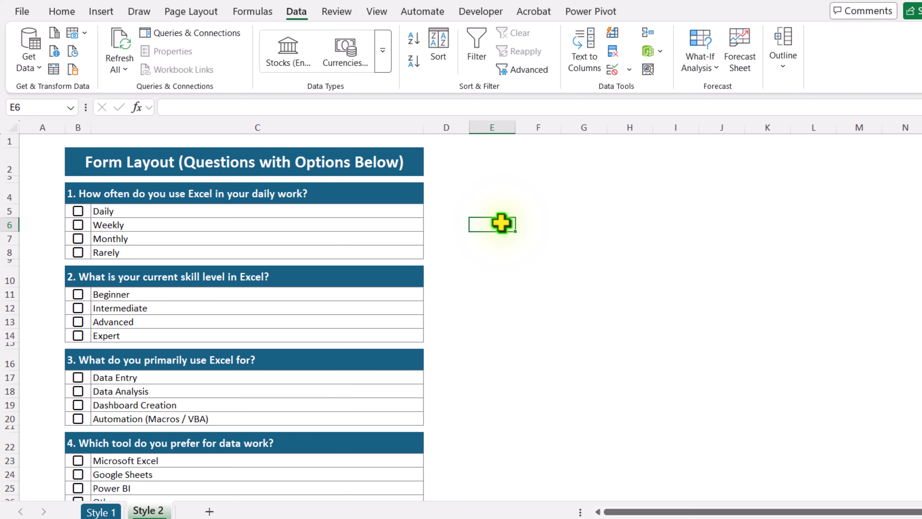
pyautogui.write('=Countif(')
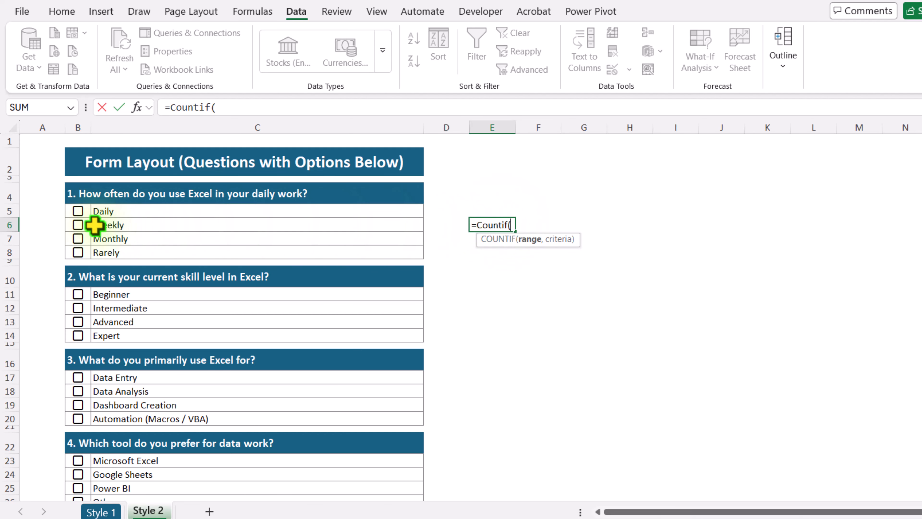
pyautogui.moveTo(78, 211); pyautogui.dragTo(84, 253)
pyautogui.press('F4')
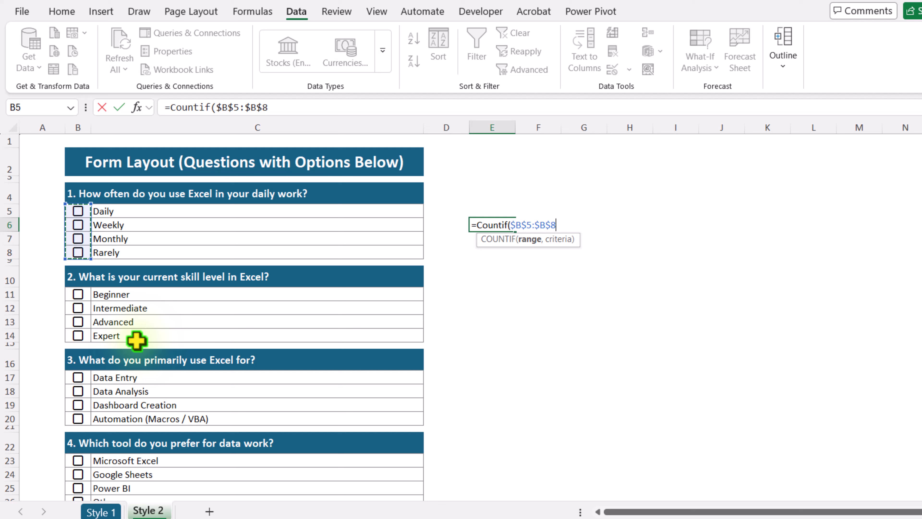
pyautogui.write(',')
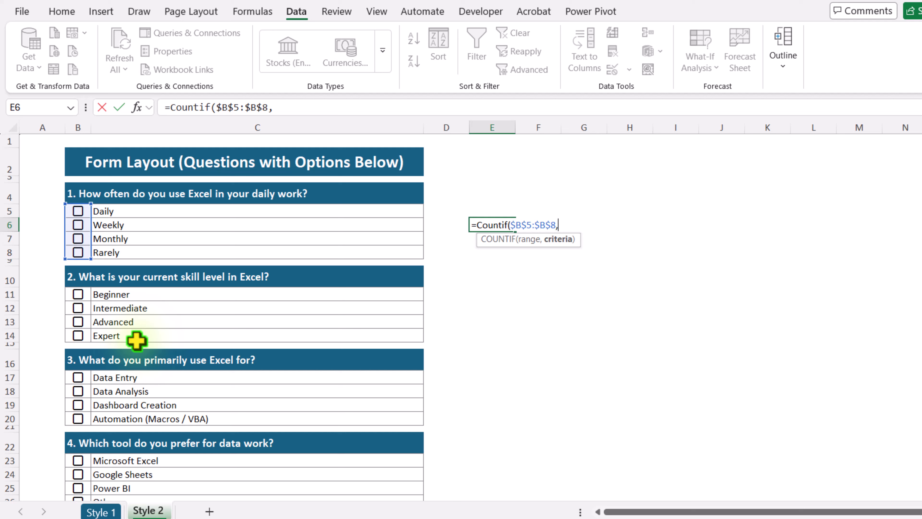
pyautogui.write('True')
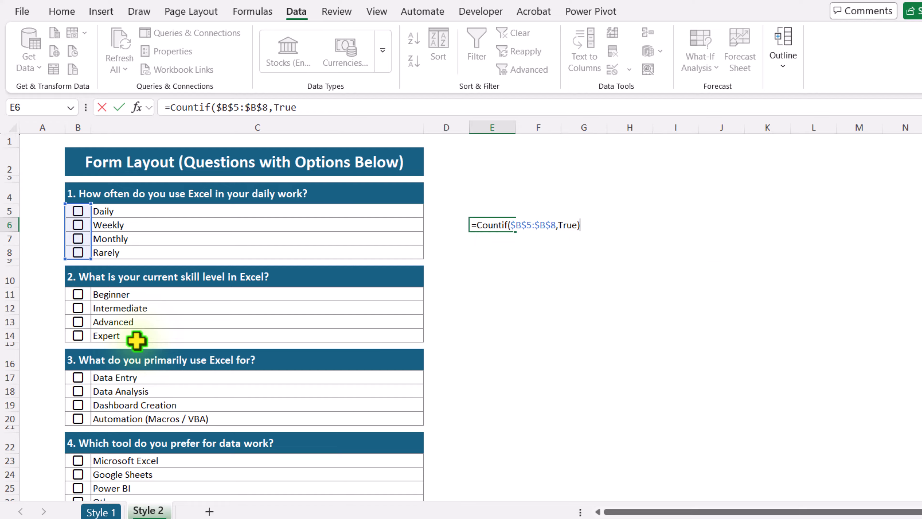
pyautogui.write(')<=1')
pyautogui.press('Return')
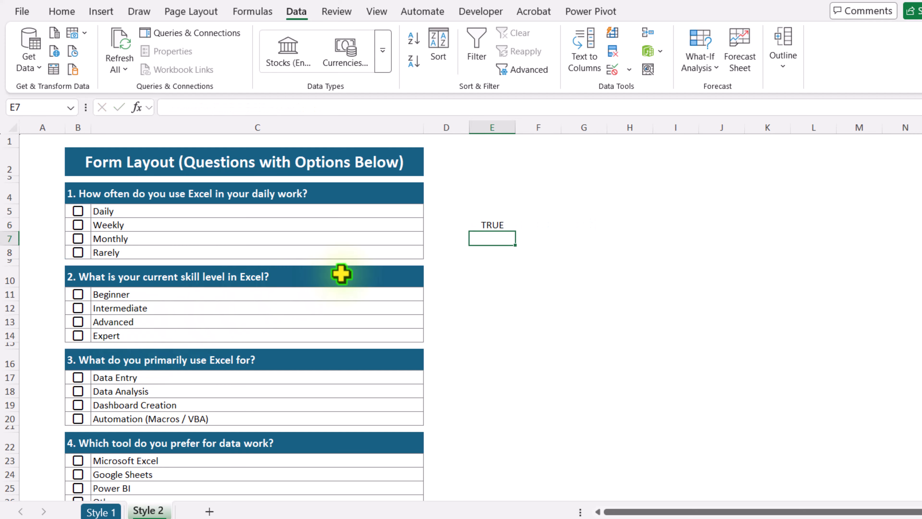
# Copy the full formula text from cell E6 and leave the cell's edit mode.
pyautogui.click(493, 223)
pyautogui.moveTo(352, 107); pyautogui.dragTo(128, 113)
pyautogui.hotkey('ctrl', 'c')
pyautogui.press('Escape')
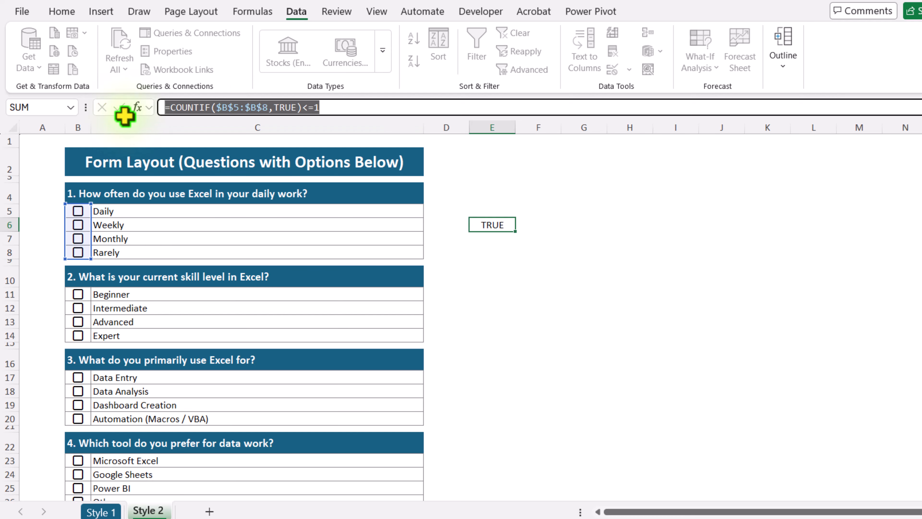
# Apply Custom data validation to B5:B8 using =COUNTIF($B$5:$B$8,TRUE)<=1, and test it by ticking Weekly and trying Monthly.
pyautogui.moveTo(82, 210); pyautogui.dragTo(83, 251)
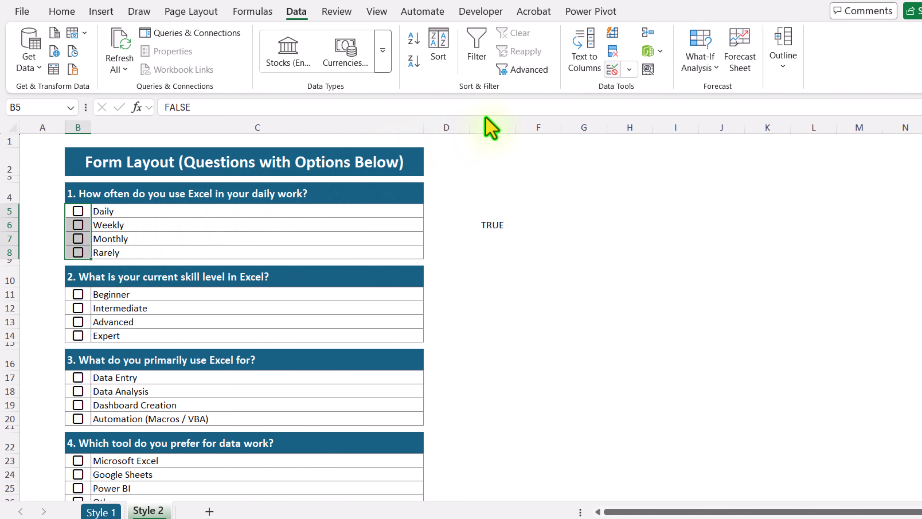
pyautogui.click(629, 69)
pyautogui.click(628, 92)
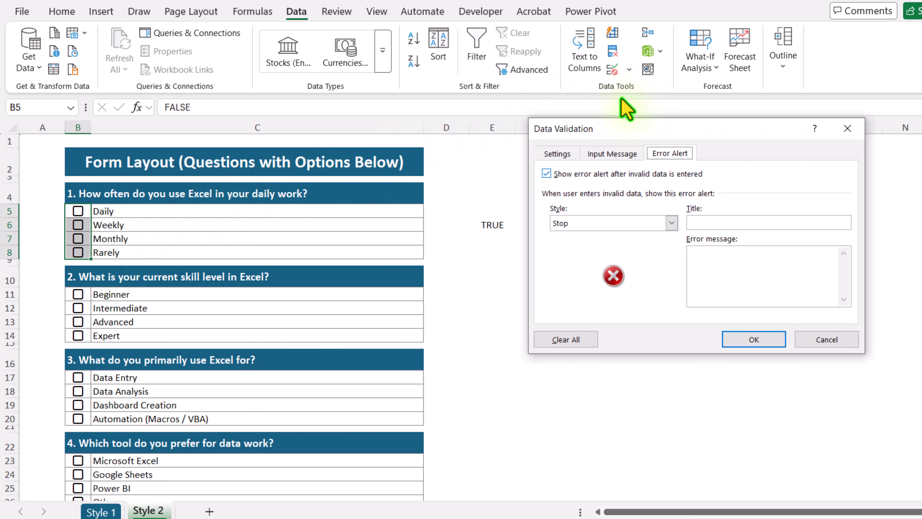
pyautogui.click(558, 153)
pyautogui.click(581, 202)
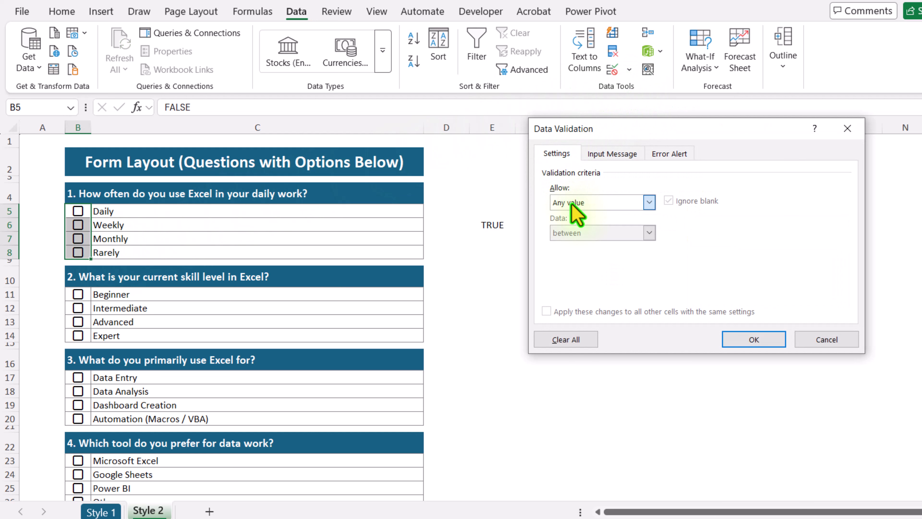
pyautogui.click(573, 287)
pyautogui.click(577, 260)
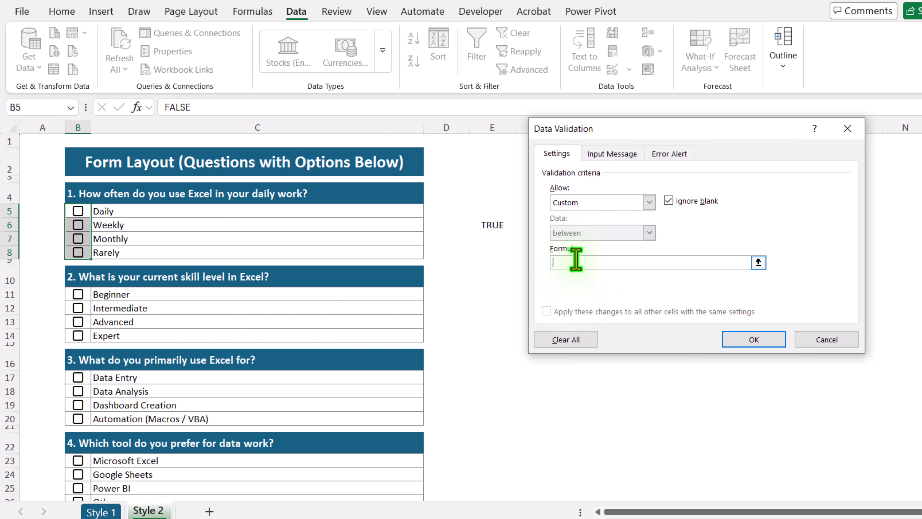
pyautogui.hotkey('ctrl', 'v')
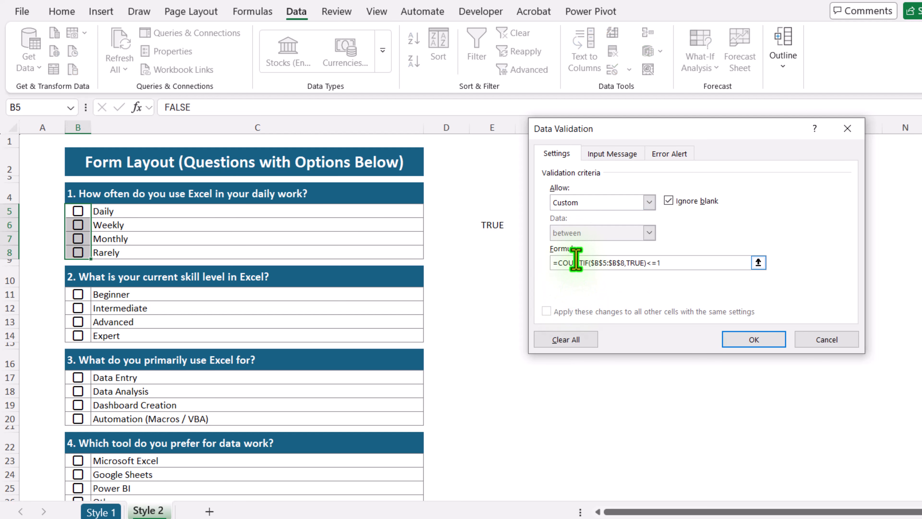
pyautogui.click(737, 342)
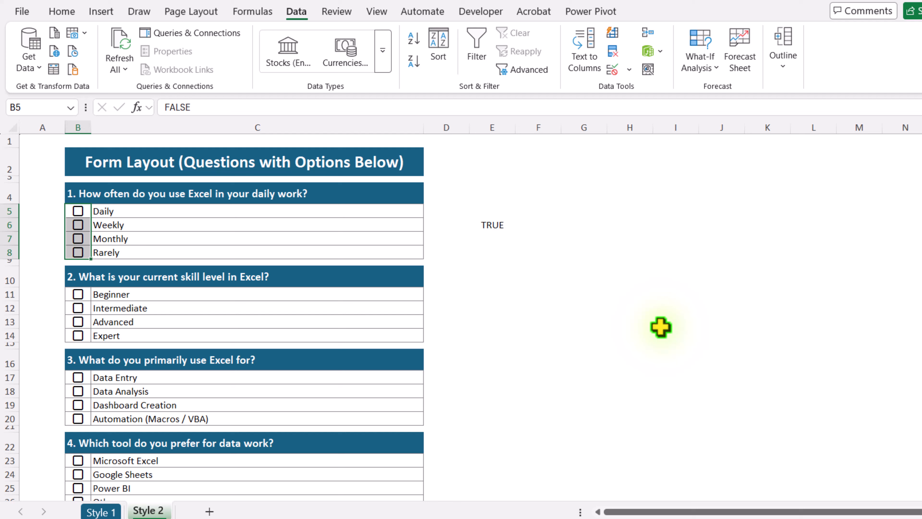
pyautogui.click(78, 224)
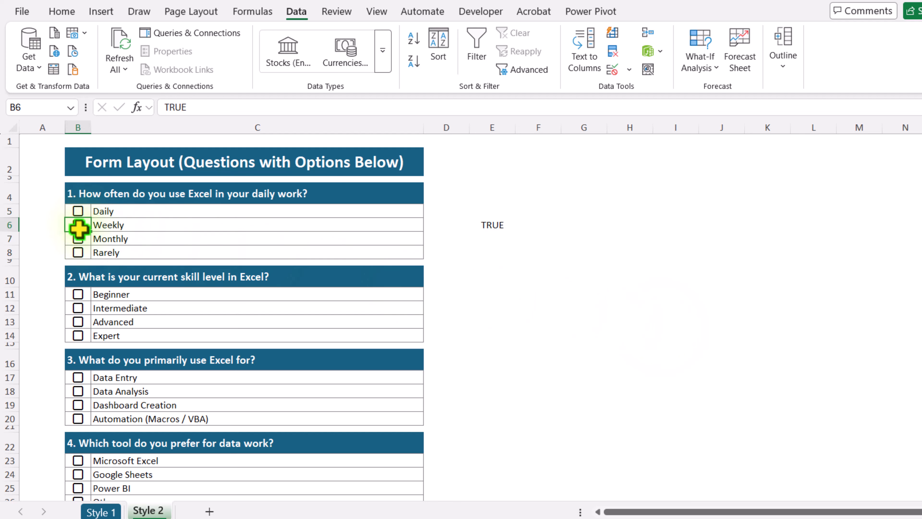
pyautogui.click(78, 242)
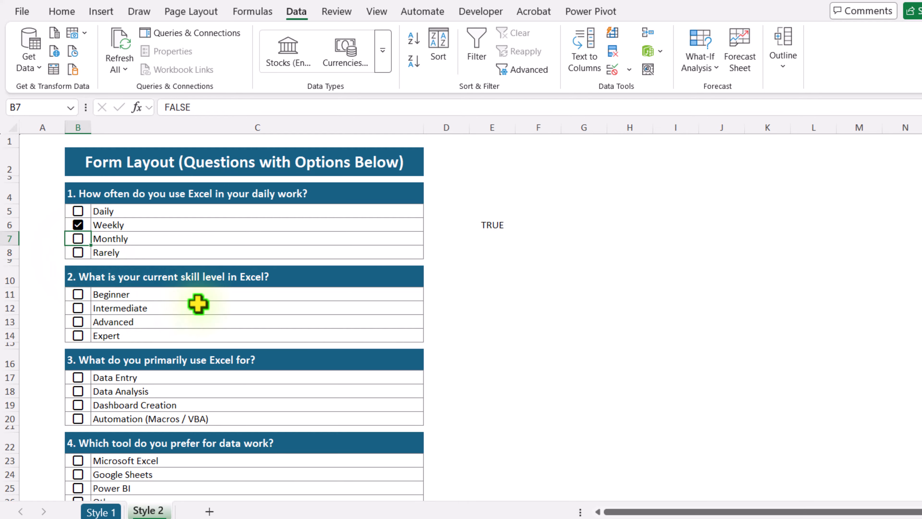
# Enter =COUNTIF($B$11:$B$14,TRUE)<=1 in cell E11 for question 2's checkboxes.
pyautogui.click(480, 297)
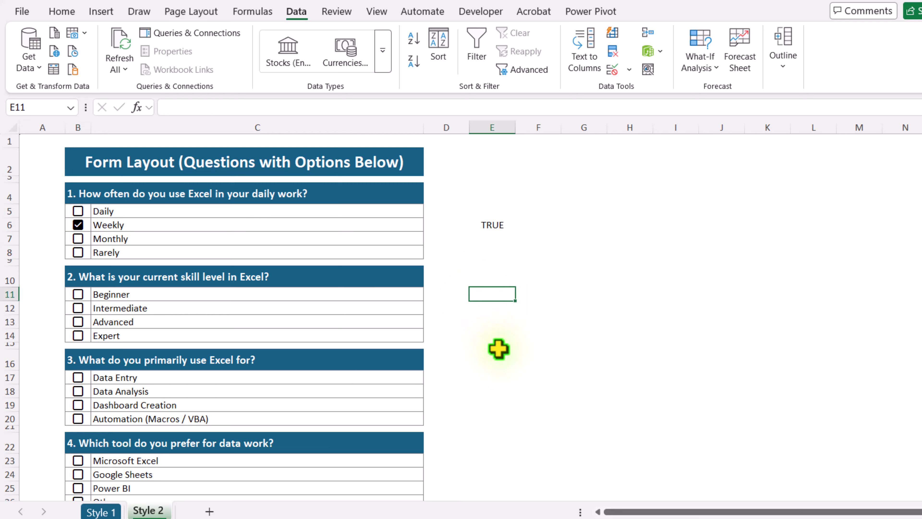
pyautogui.write('=')
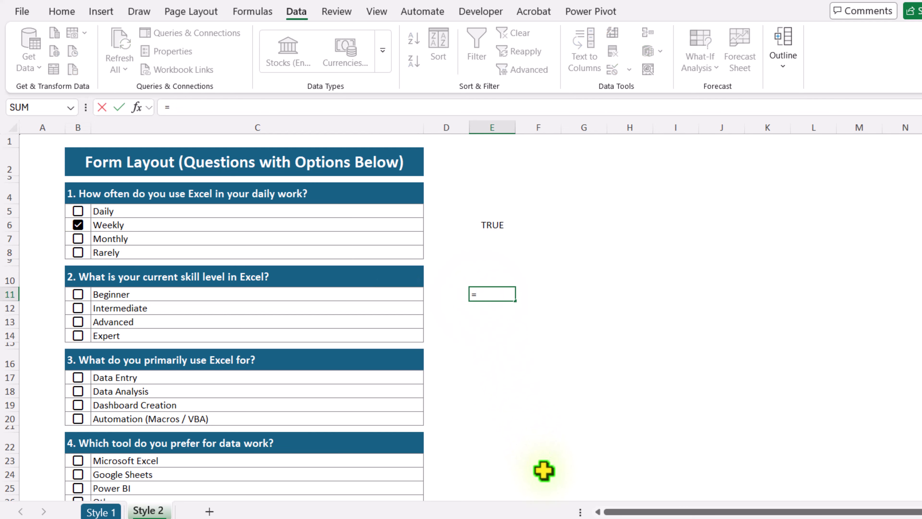
pyautogui.write('Coun')
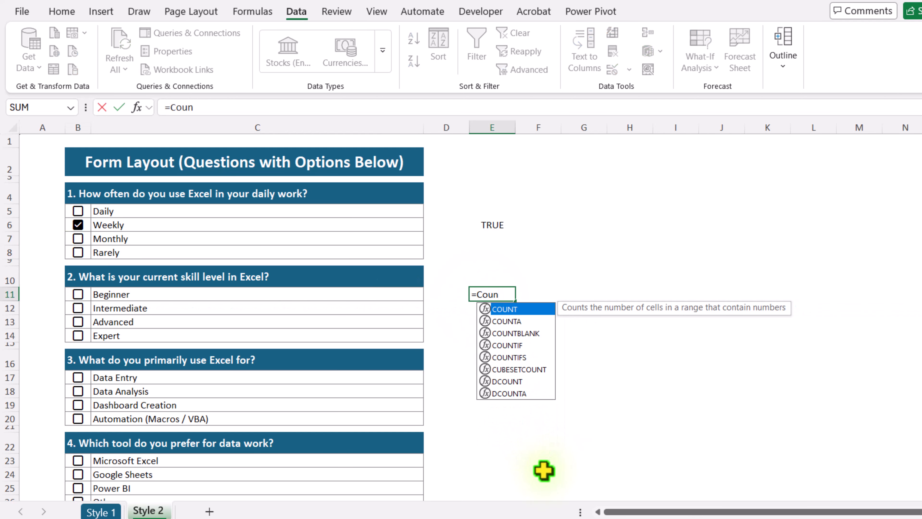
pyautogui.write('tif(')
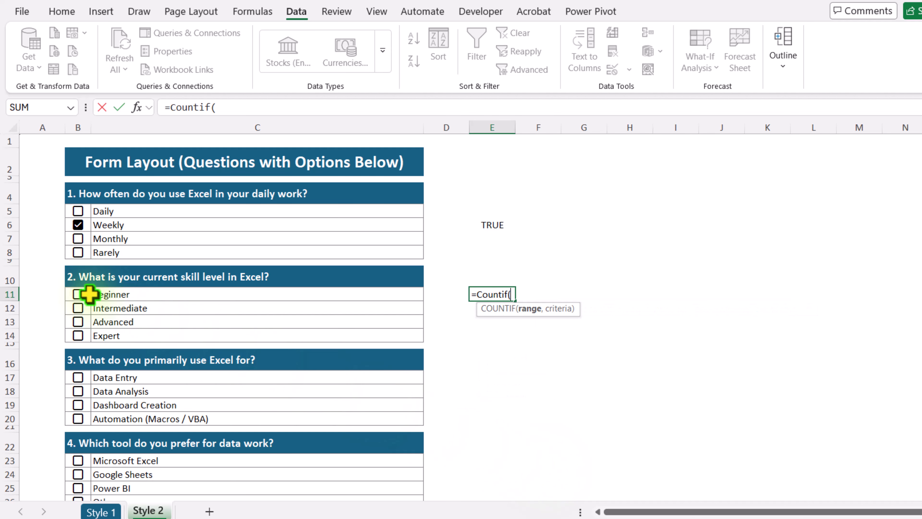
pyautogui.moveTo(89, 294); pyautogui.dragTo(83, 334)
pyautogui.press('F4')
pyautogui.write(',')
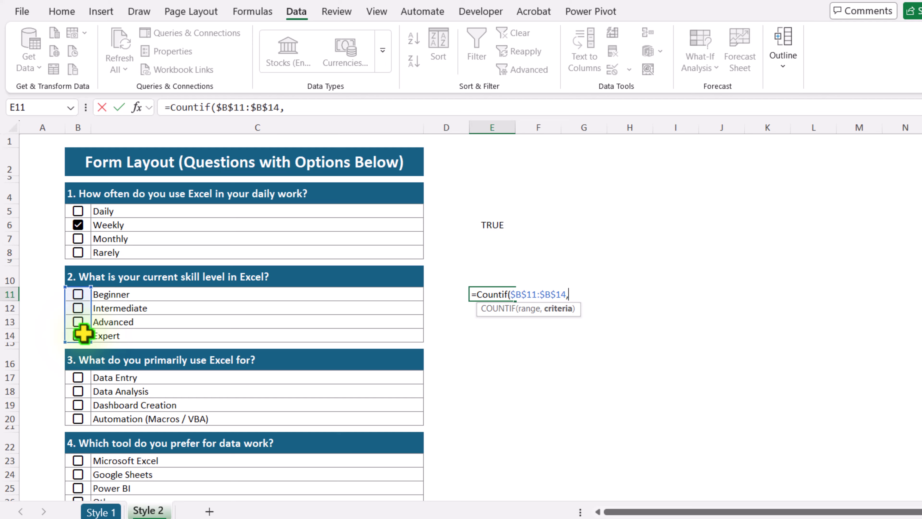
pyautogui.write('true)')
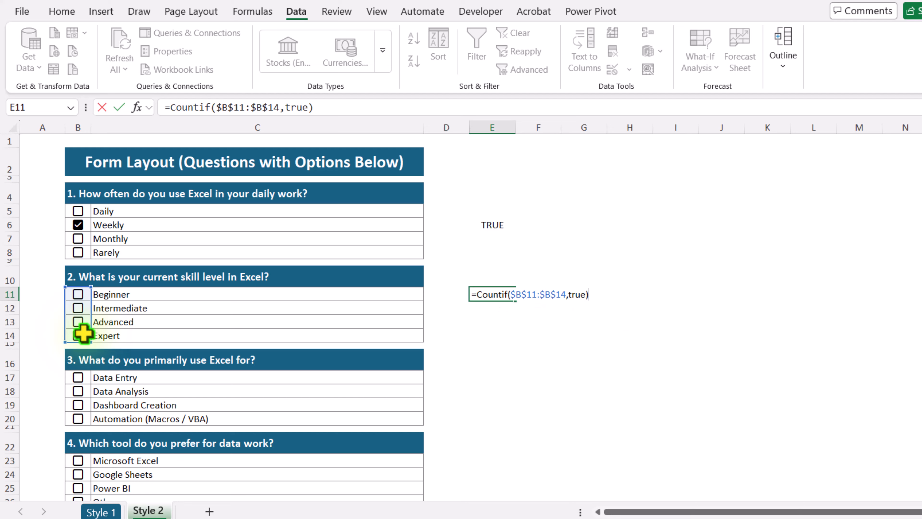
pyautogui.write('<=1')
pyautogui.hotkey('ctrl', 'Return')
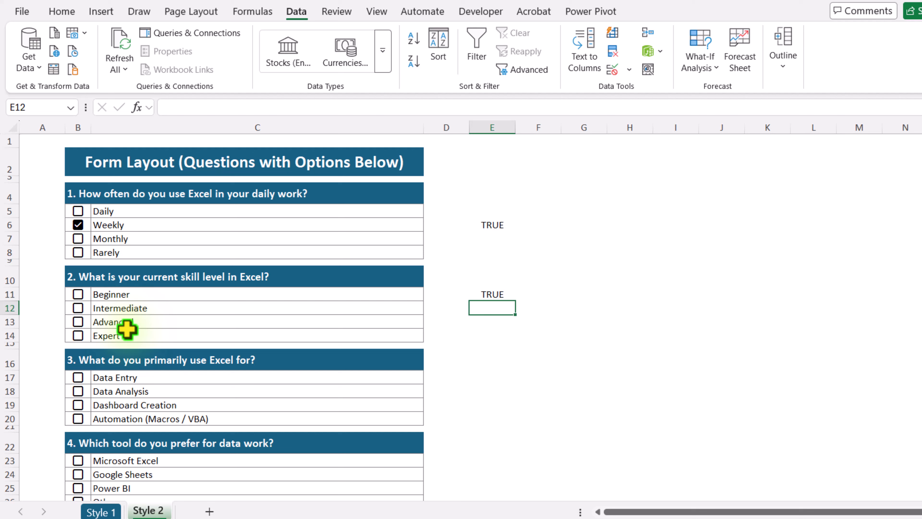
# Copy the full formula text from cell E11 and leave the cell's edit mode.
pyautogui.click(494, 294)
pyautogui.moveTo(363, 109); pyautogui.dragTo(163, 111)
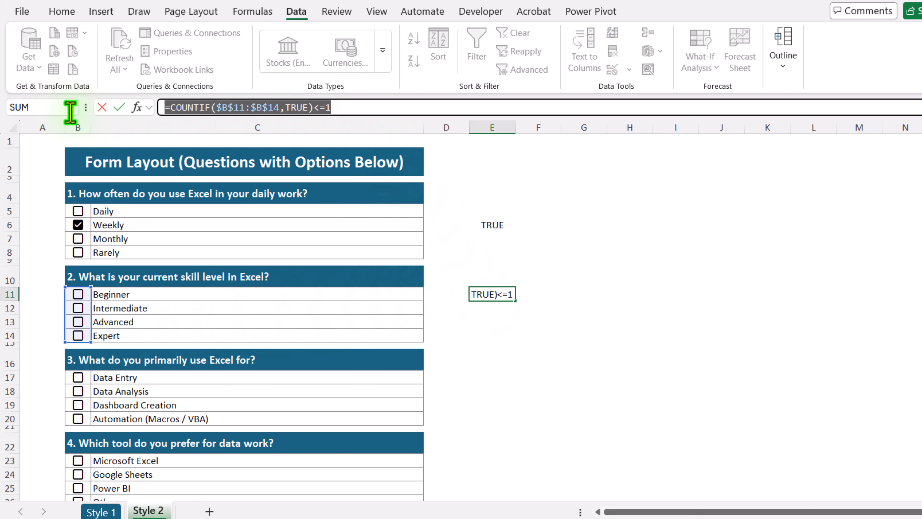
pyautogui.press('Escape')
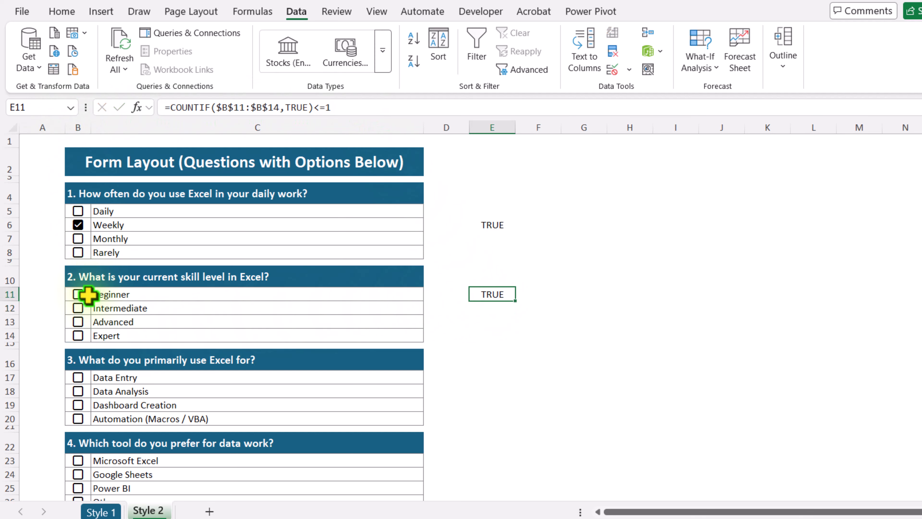
# Apply Custom data validation to question 2's checkboxes in B11:B14 using the copied formula =COUNTIF($B$11:$B$14,TRUE)<=1.
pyautogui.moveTo(83, 294); pyautogui.dragTo(86, 336)
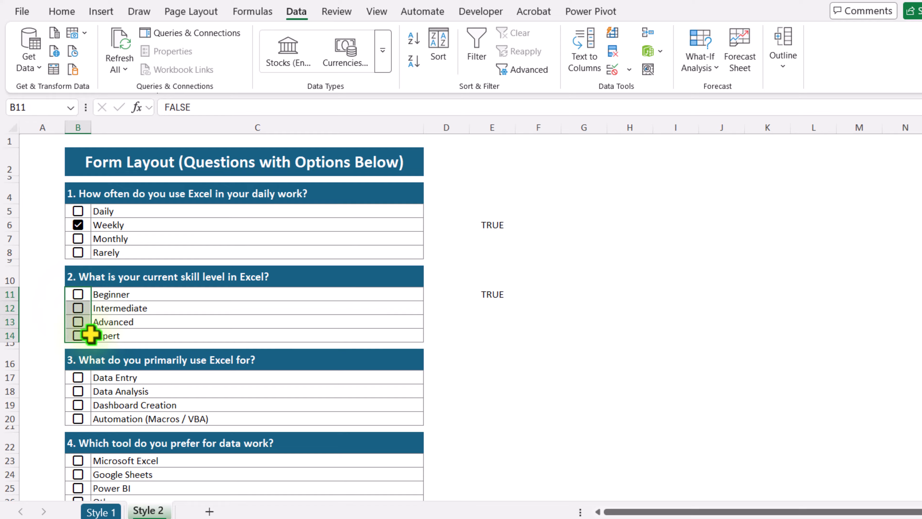
pyautogui.click(630, 69)
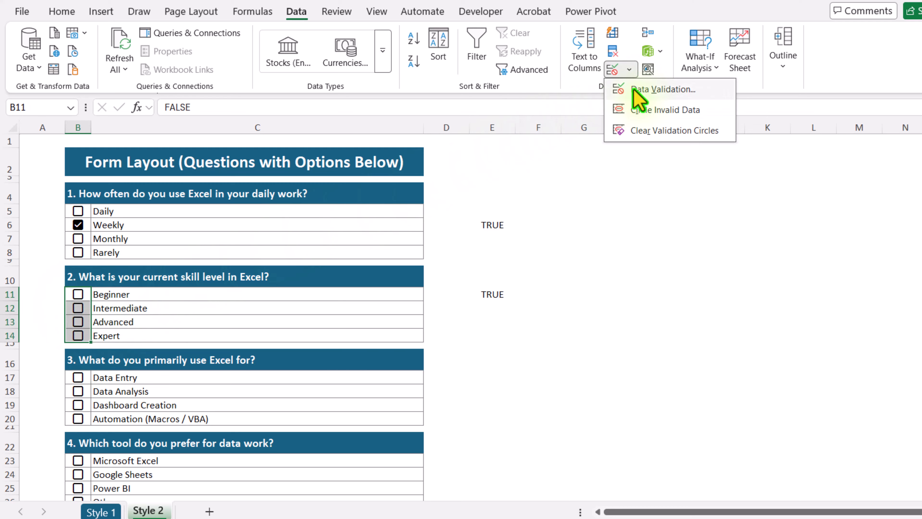
pyautogui.click(640, 89)
pyautogui.click(613, 203)
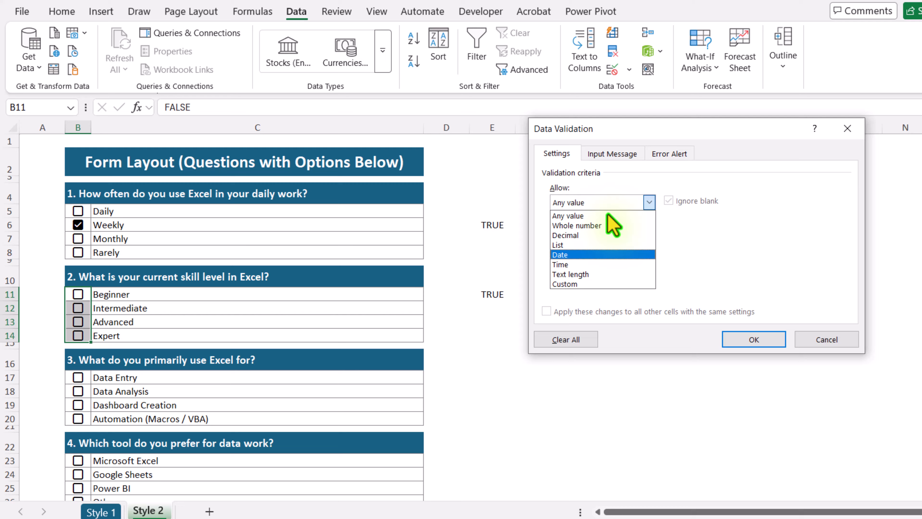
pyautogui.click(596, 284)
pyautogui.click(595, 263)
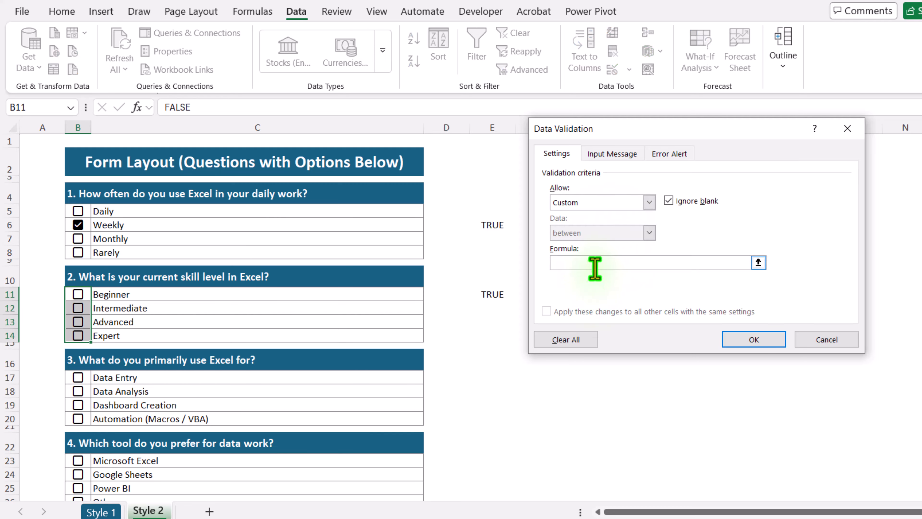
pyautogui.write('=COUNTIF($B$11:$B$14,TRUE)<=1')
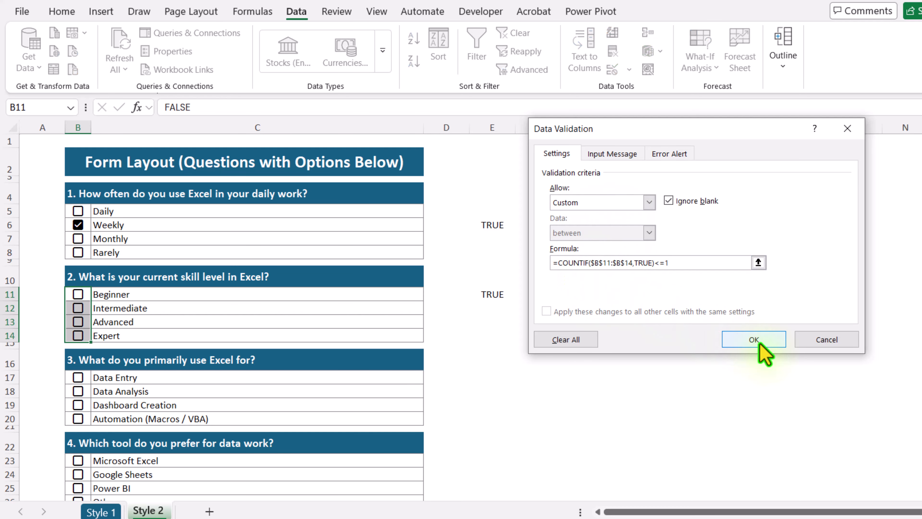
pyautogui.click(755, 340)
# Test question 2's validation by ticking Intermediate and trying Advanced, then clearing Intermediate, ticking Advanced and trying Beginner.
pyautogui.click(80, 312)
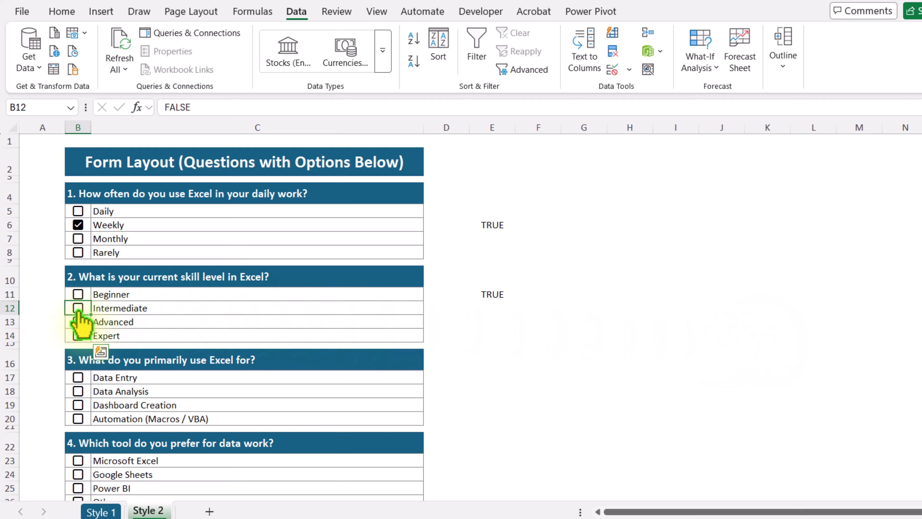
pyautogui.click(78, 308)
pyautogui.click(78, 322)
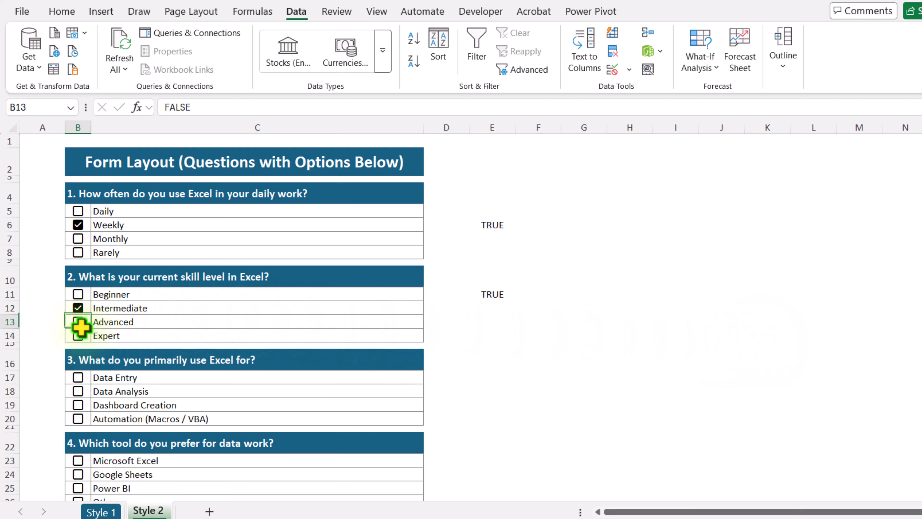
pyautogui.click(78, 308)
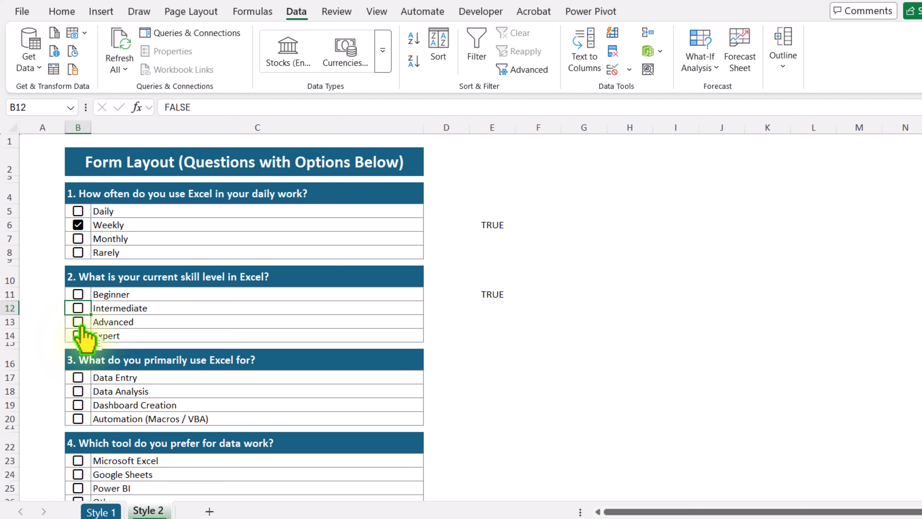
pyautogui.click(78, 322)
pyautogui.click(79, 294)
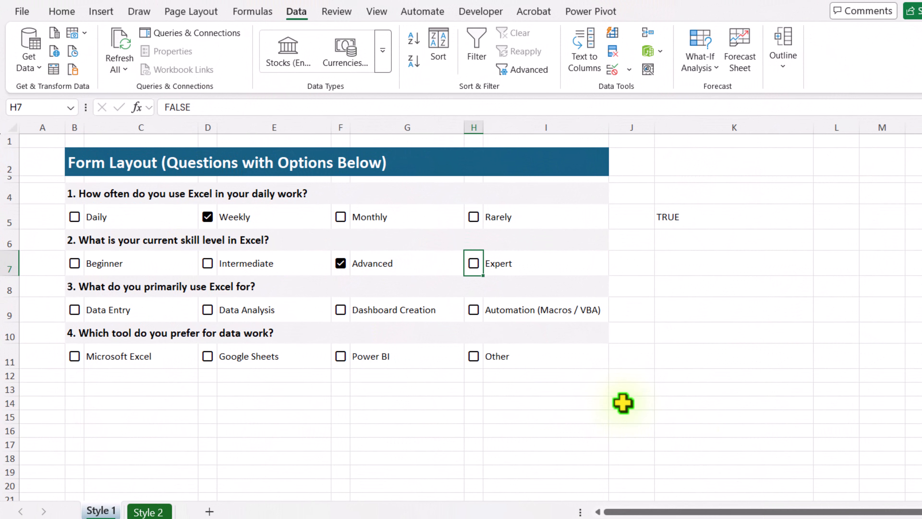
# On the Style 1 sheet, review the Custom data validation formula set for B5:I11.
pyautogui.moveTo(80, 213); pyautogui.dragTo(478, 356)
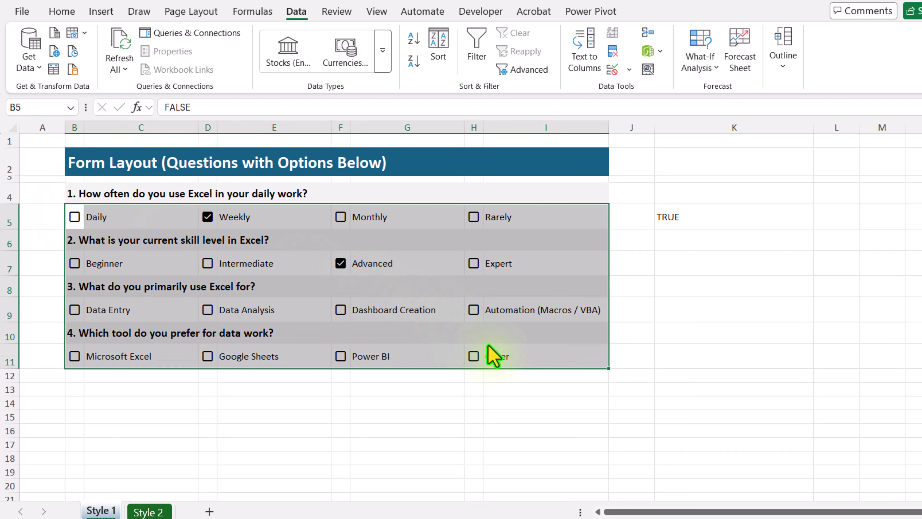
pyautogui.click(631, 71)
pyautogui.click(642, 87)
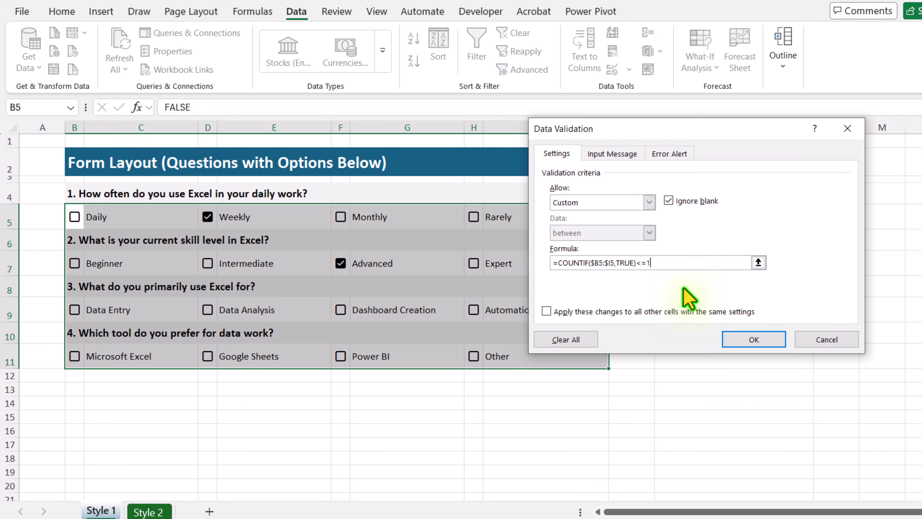
pyautogui.click(641, 263)
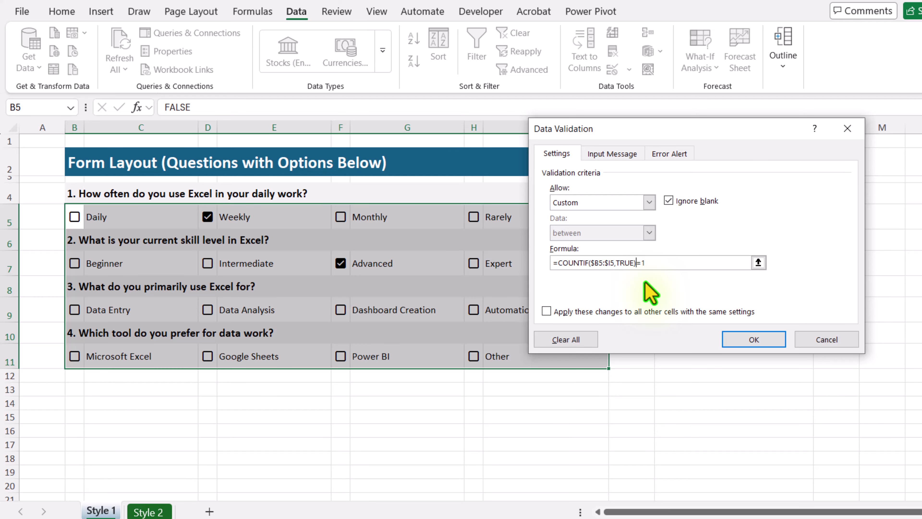
pyautogui.click(759, 341)
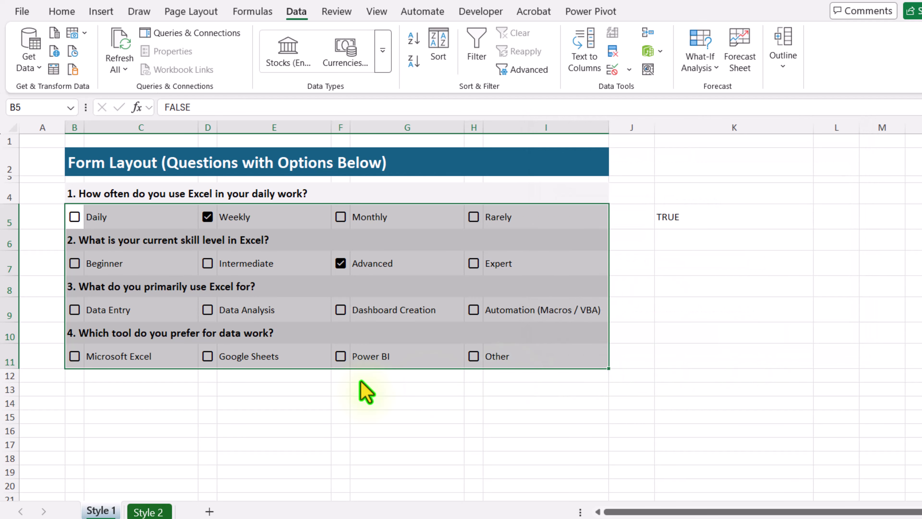
# Test the Style 1 validation on question 3 by ticking Dashboard Creation.
pyautogui.click(236, 392)
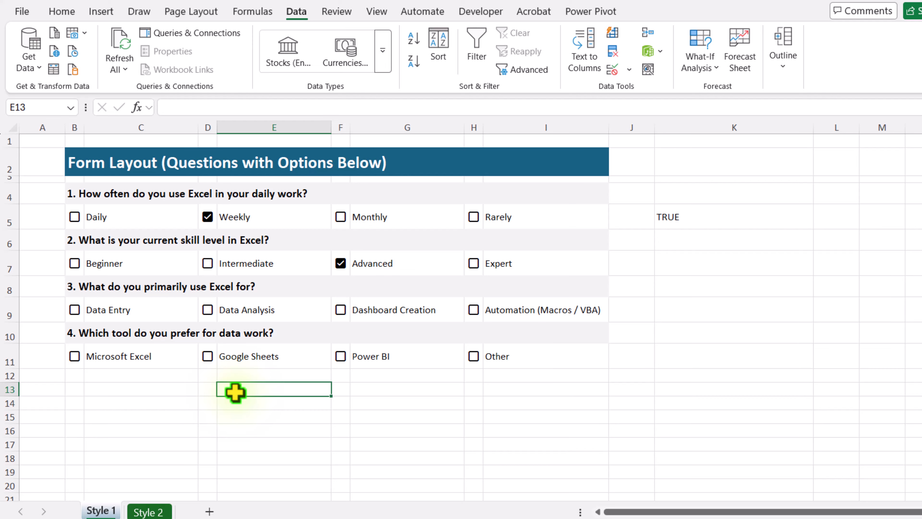
pyautogui.click(340, 311)
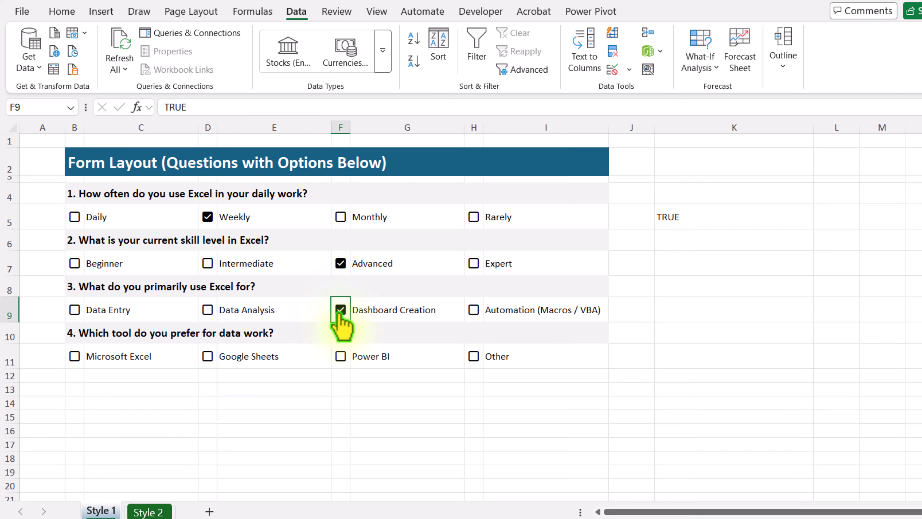